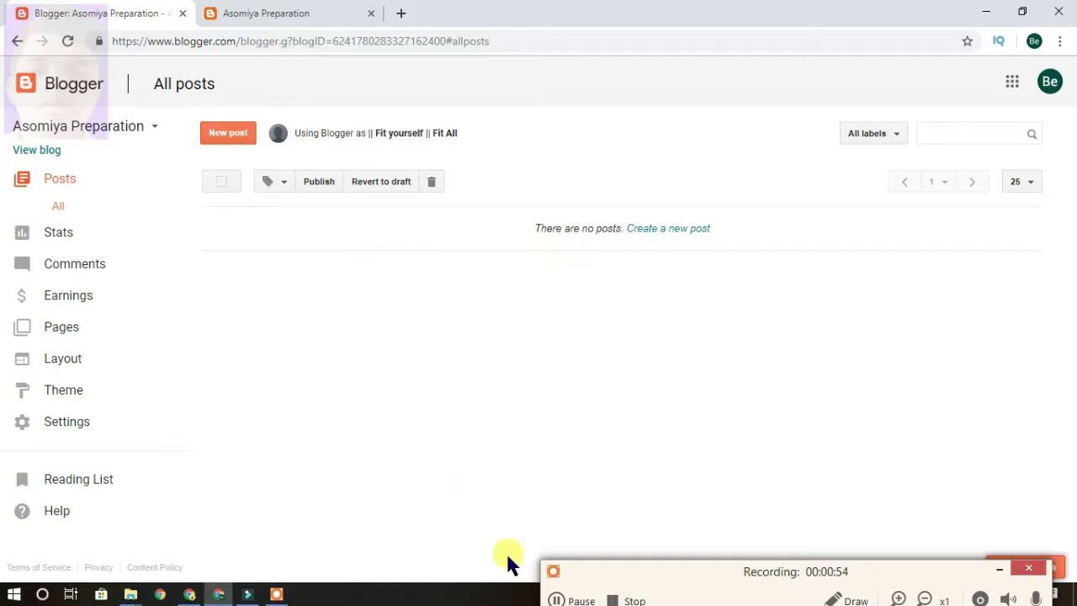
pyautogui.click(557, 596)
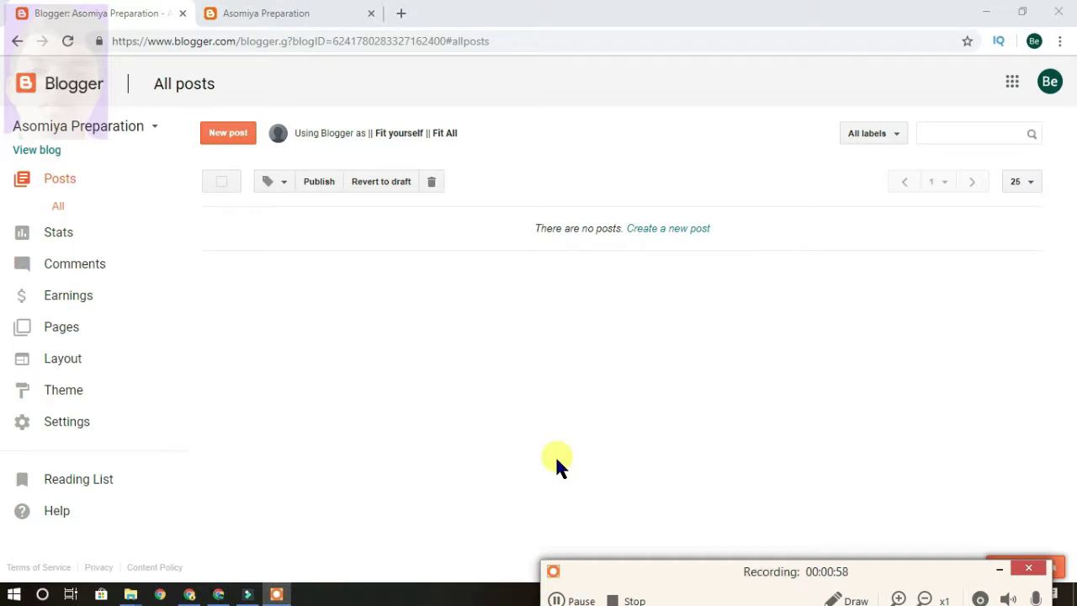
pyautogui.click(305, 305)
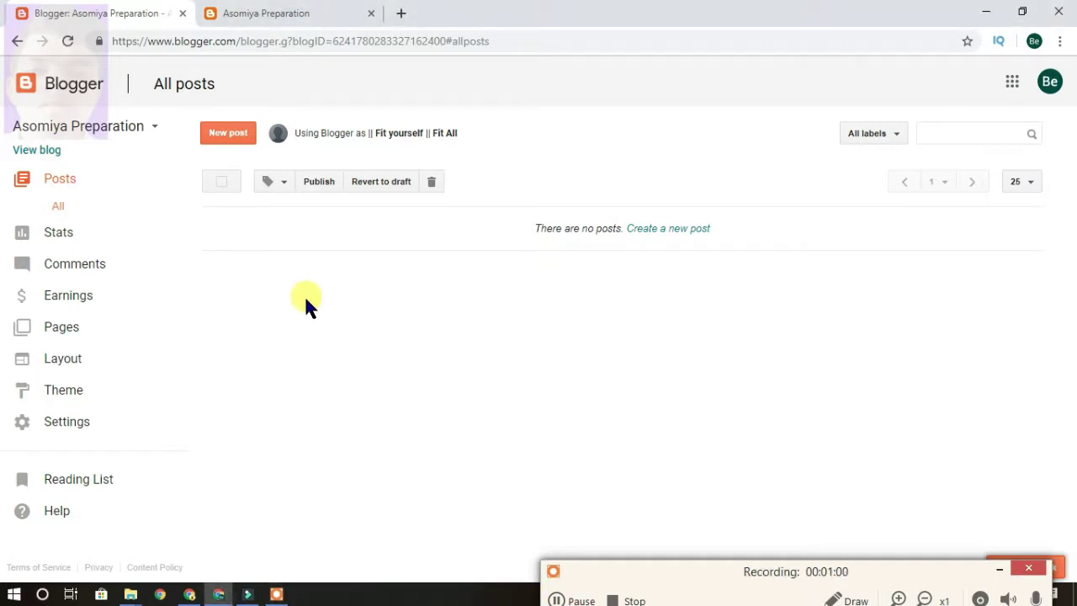
# - View the public page of the Asomiya Preparation blog and its title, and return to the post list
pyautogui.click(235, 13)
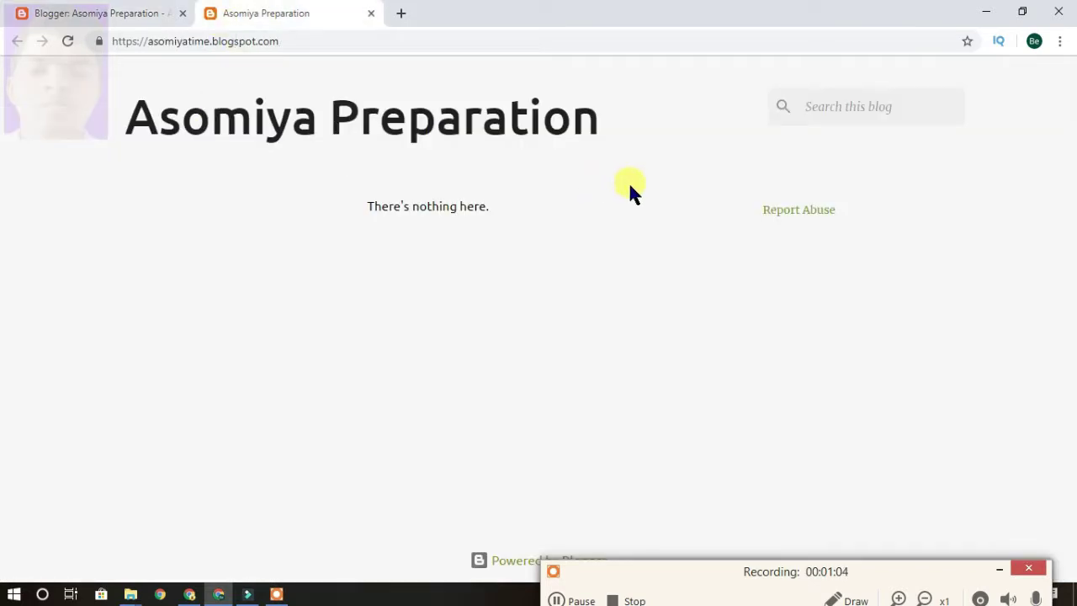
pyautogui.click(92, 13)
pyautogui.click(236, 13)
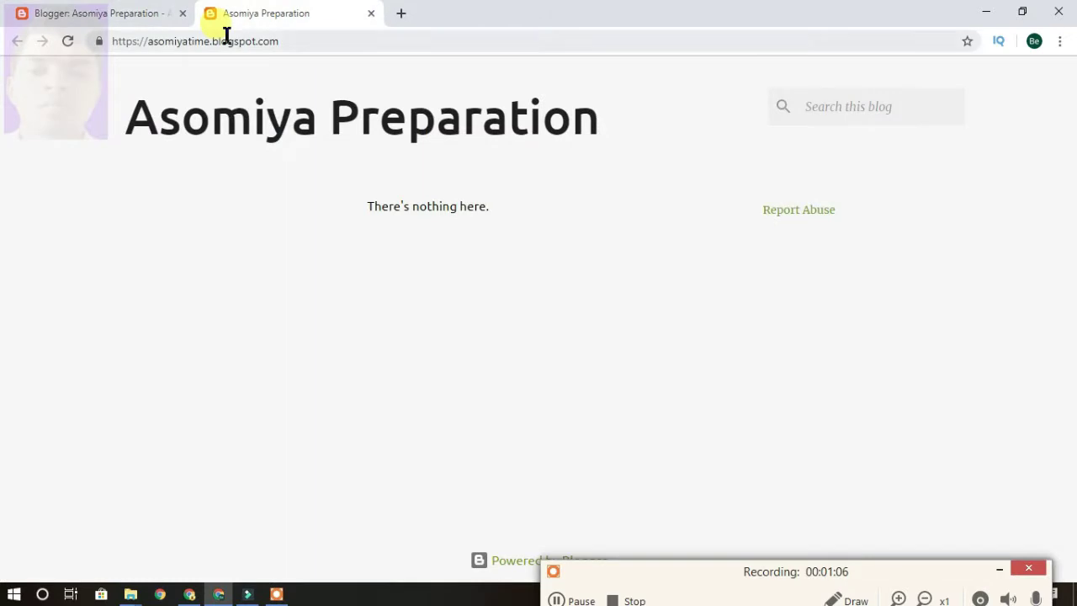
pyautogui.moveTo(139, 109); pyautogui.dragTo(572, 105)
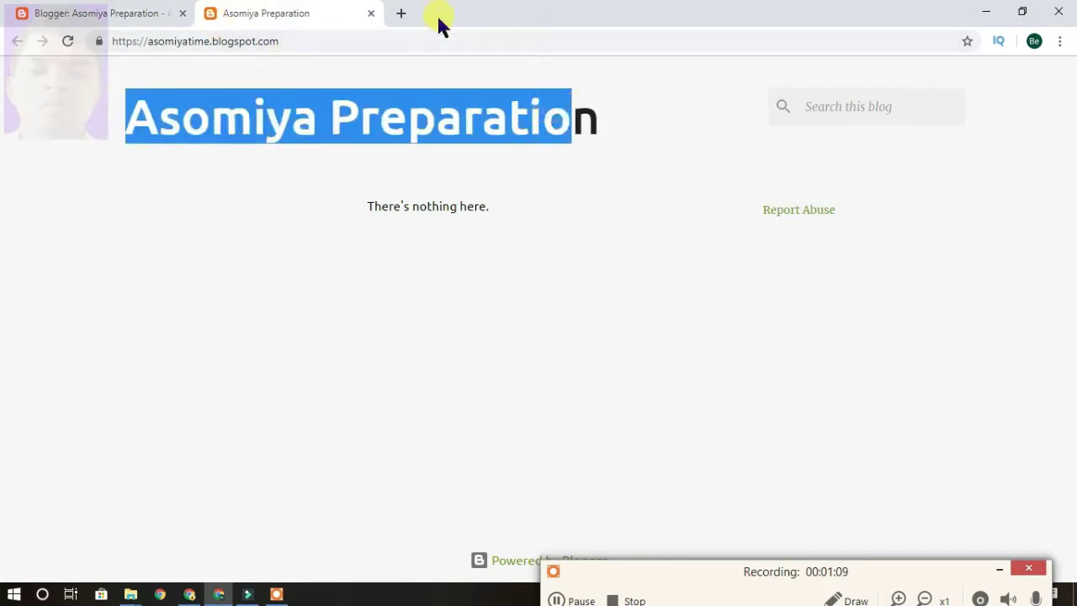
pyautogui.click(528, 249)
pyautogui.click(151, 14)
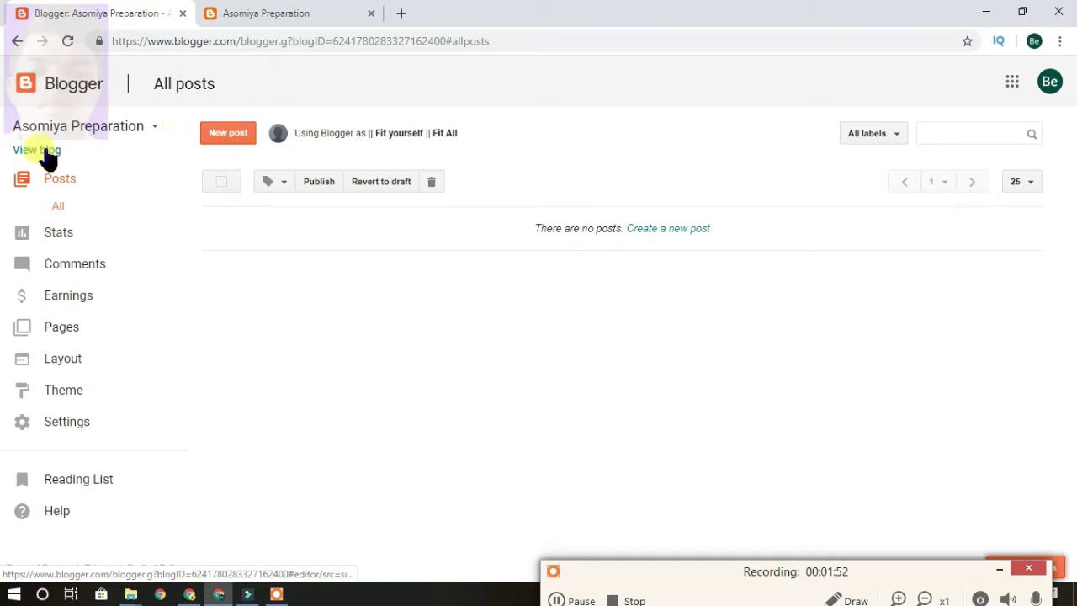
# - Create a new post titled "This is my second part of Blgging crash course in assamese"
pyautogui.click(223, 135)
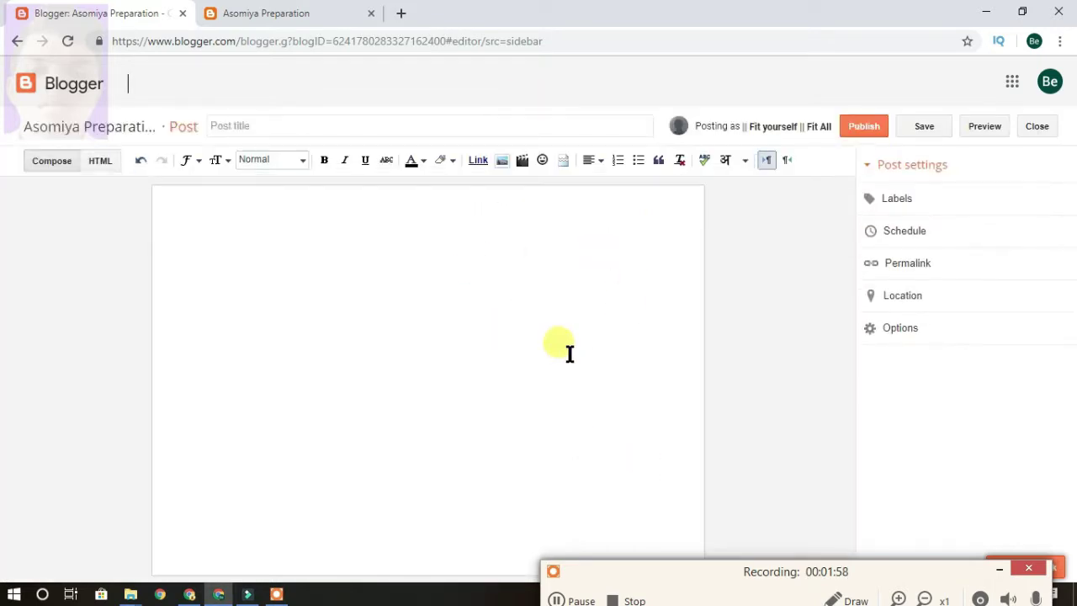
pyautogui.click(332, 124)
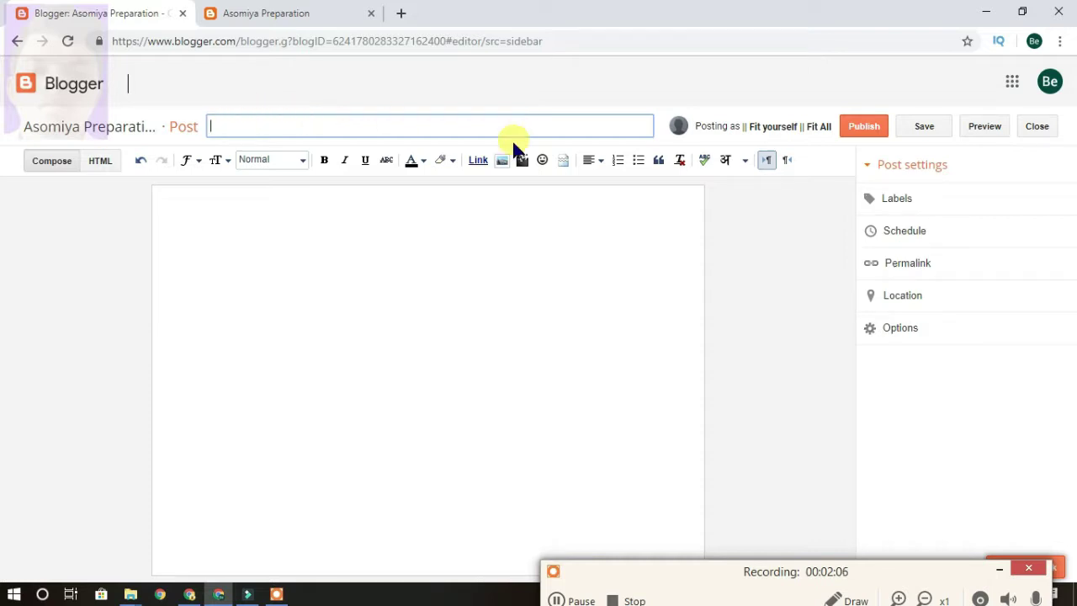
pyautogui.write('This is ')
pyautogui.write('my ')
pyautogui.write('first')
pyautogui.press('BackSpace')
pyautogui.press('BackSpace')
pyautogui.press('BackSpace')
pyautogui.press('BackSpace')
pyautogui.press('BackSpace')
pyautogui.press('BackSpace')
pyautogui.write('s')
pyautogui.write('econd')
pyautogui.write(' part of ')
pyautogui.write('A')
pyautogui.press('BackSpace')
pyautogui.write('Blgging')
pyautogui.press('BackSpace')
pyautogui.write('cr')
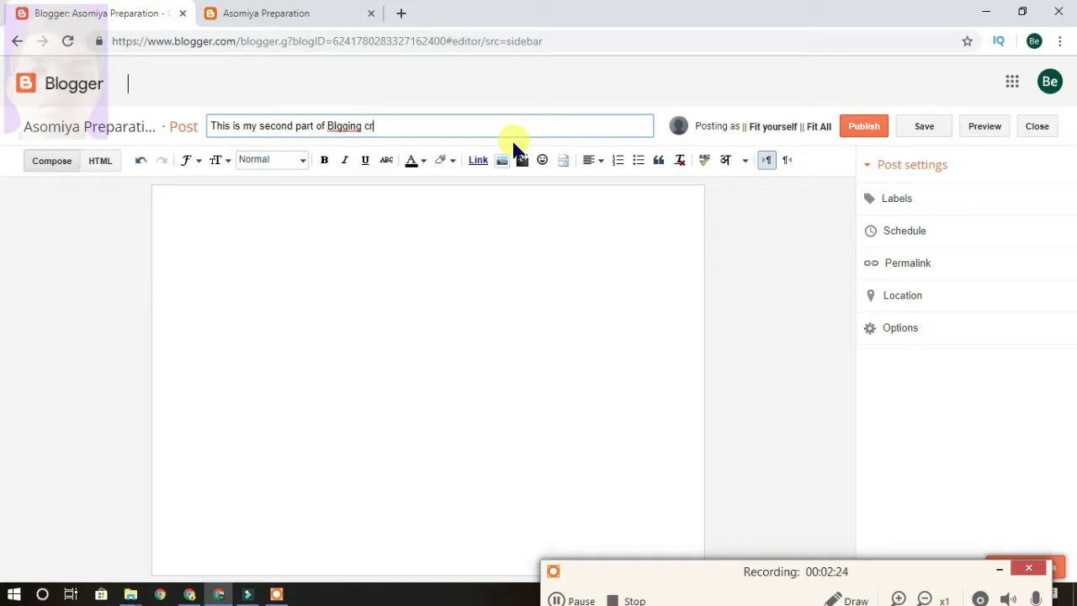
pyautogui.write('ash course in assamese')
# - Copy the entire post title and paste it as the first line of the post body
pyautogui.hotkey('ctrl', 'shift', 'Left')
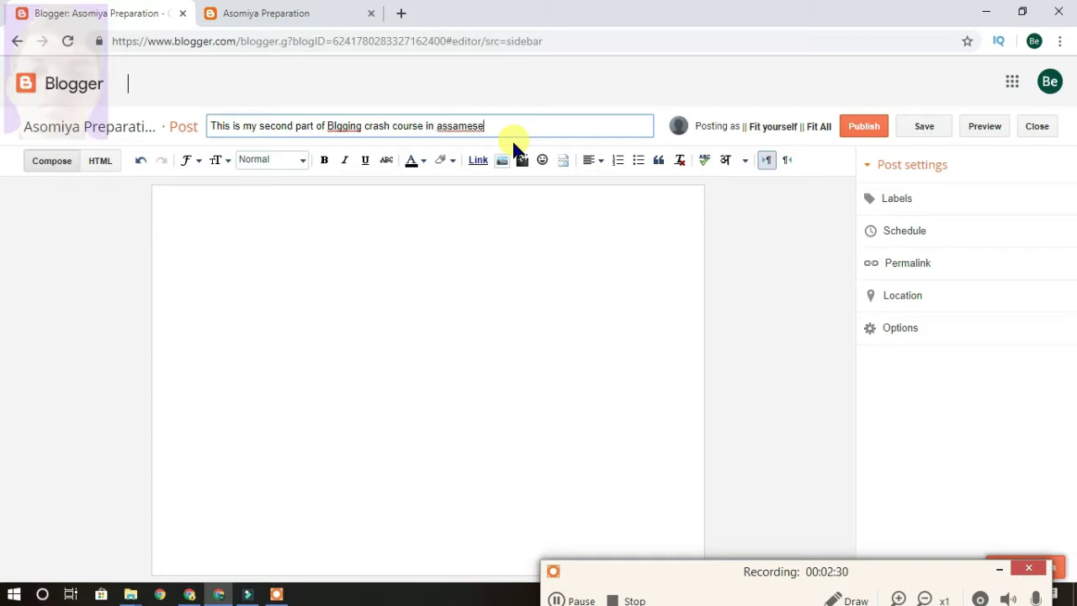
pyautogui.hotkey('shift', 'Home')
pyautogui.hotkey('ctrl', 'c')
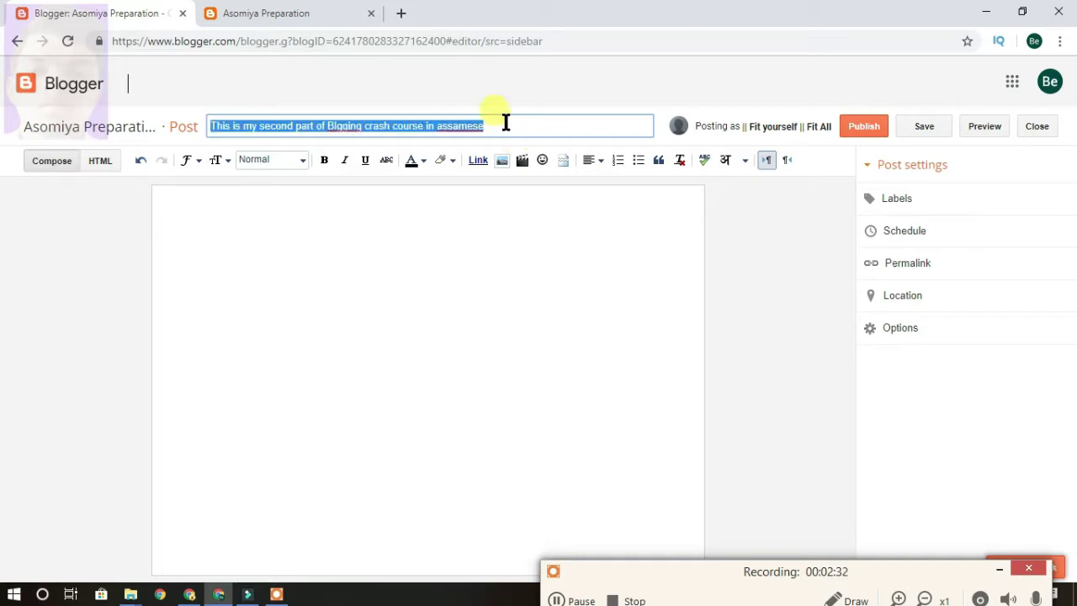
pyautogui.click(354, 205)
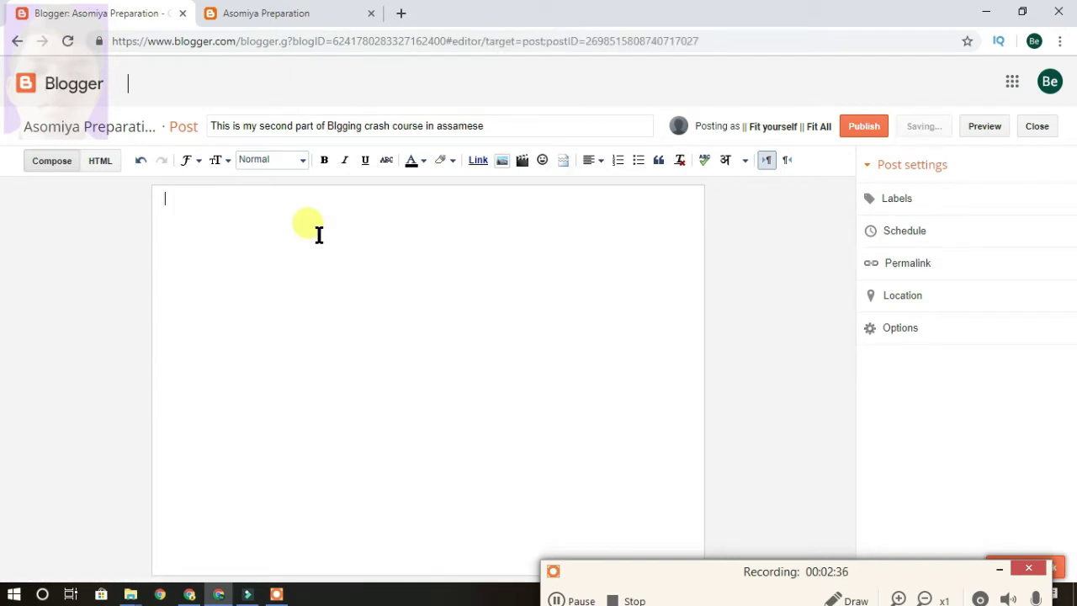
pyautogui.hotkey('ctrl', 'v')
# - Add a second body line reading "welcome to our blogging course in assamese" and publish the post
pyautogui.click(434, 126)
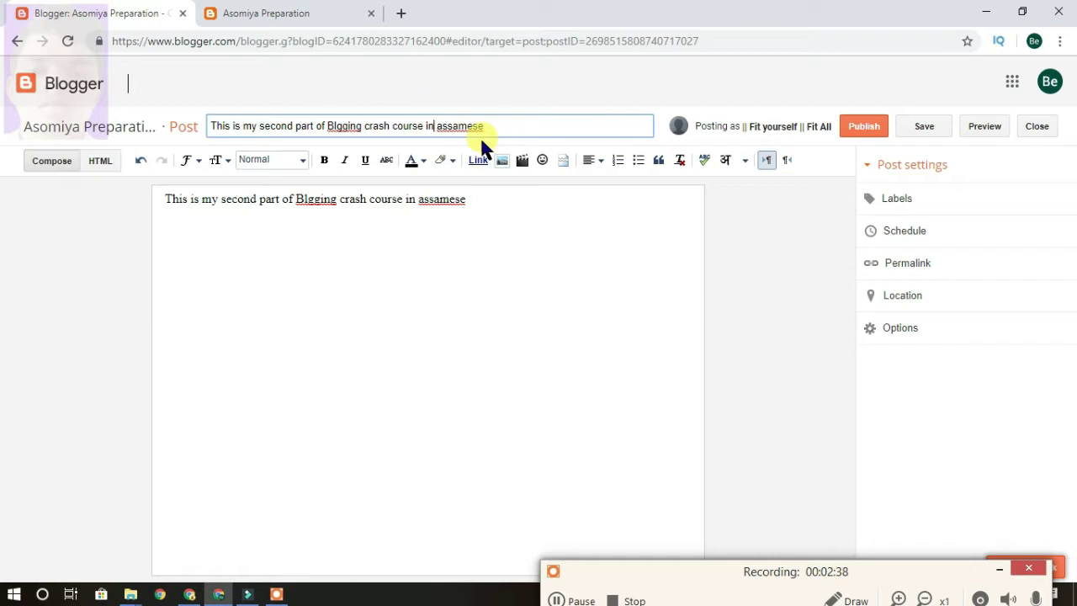
pyautogui.click(488, 210)
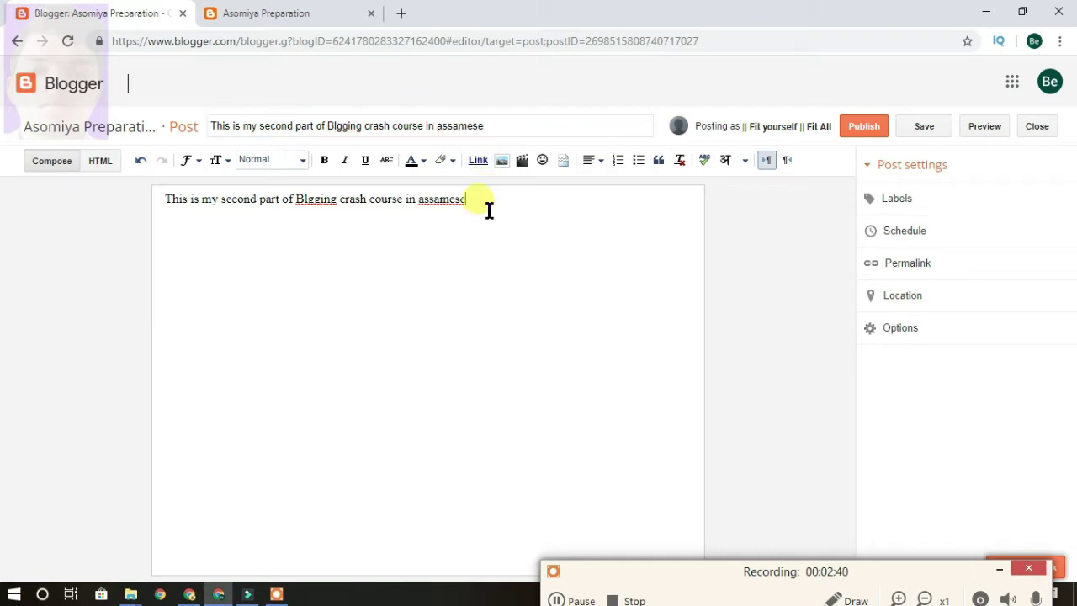
pyautogui.press('Return')
pyautogui.write('welcome to our blogging cou')
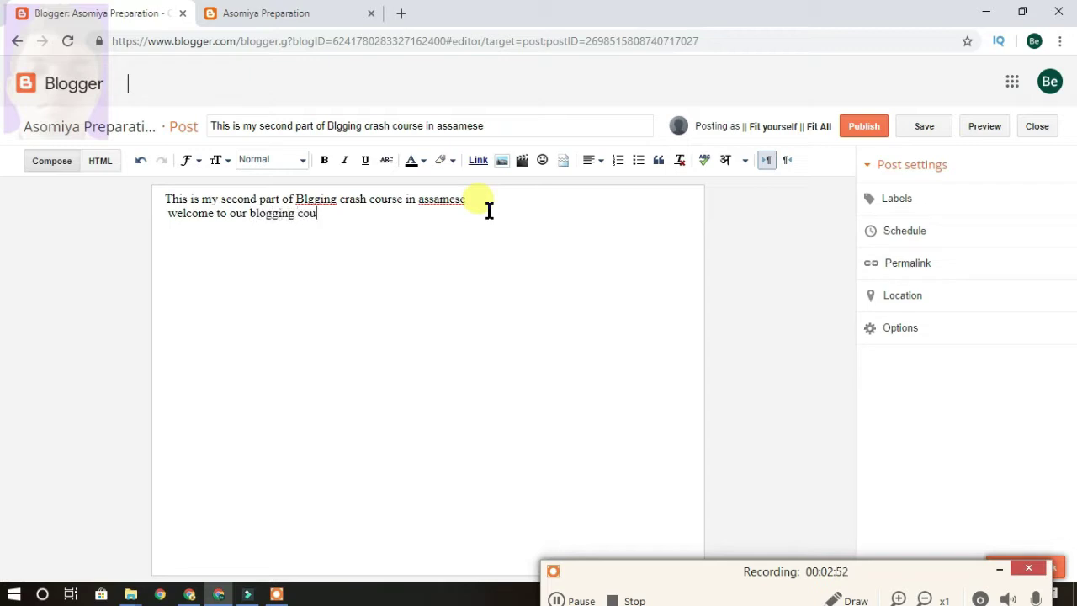
pyautogui.write('rse in assamese')
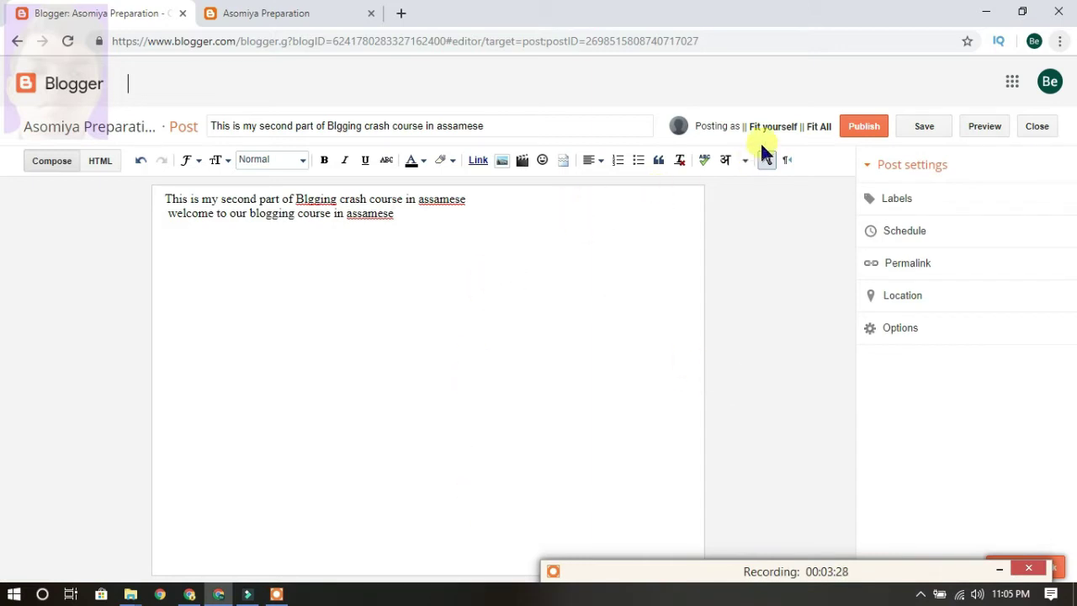
pyautogui.click(864, 127)
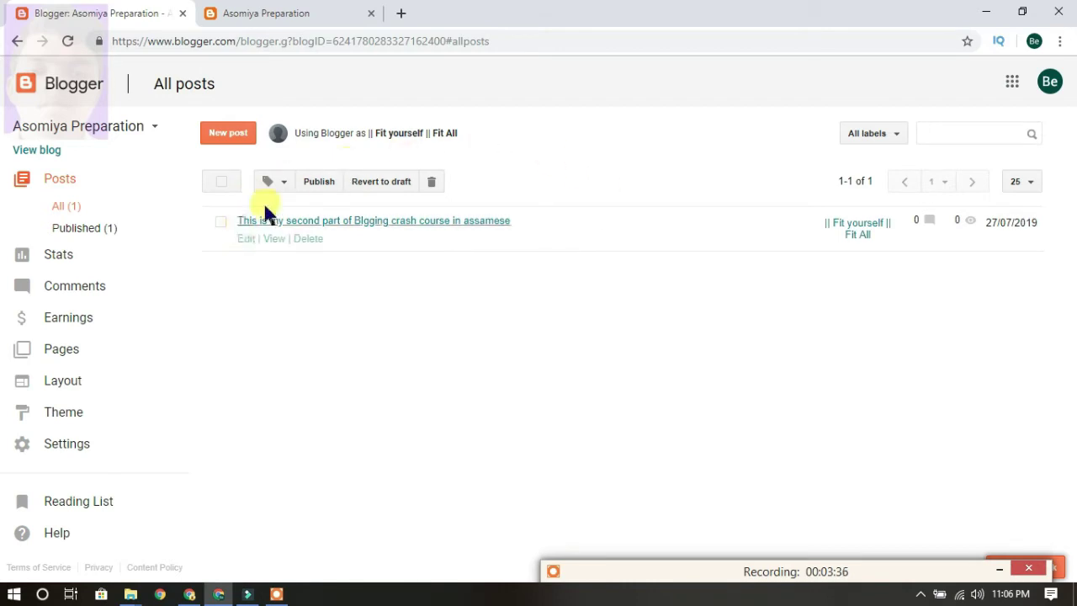
# - Reload the blog's public page and open the newly published post to check its title and body text
pyautogui.click(267, 17)
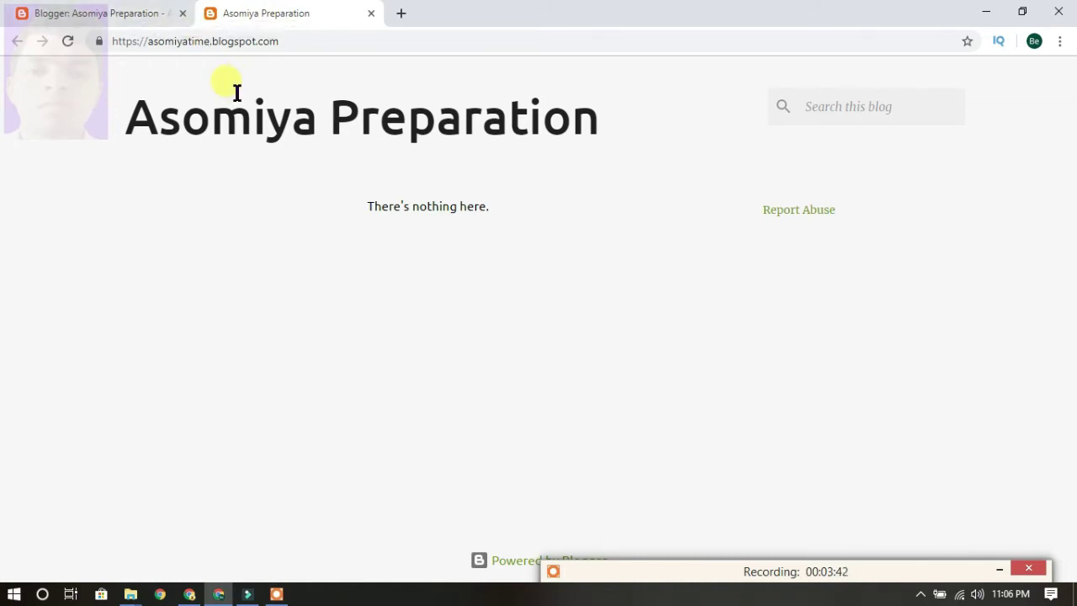
pyautogui.click(152, 13)
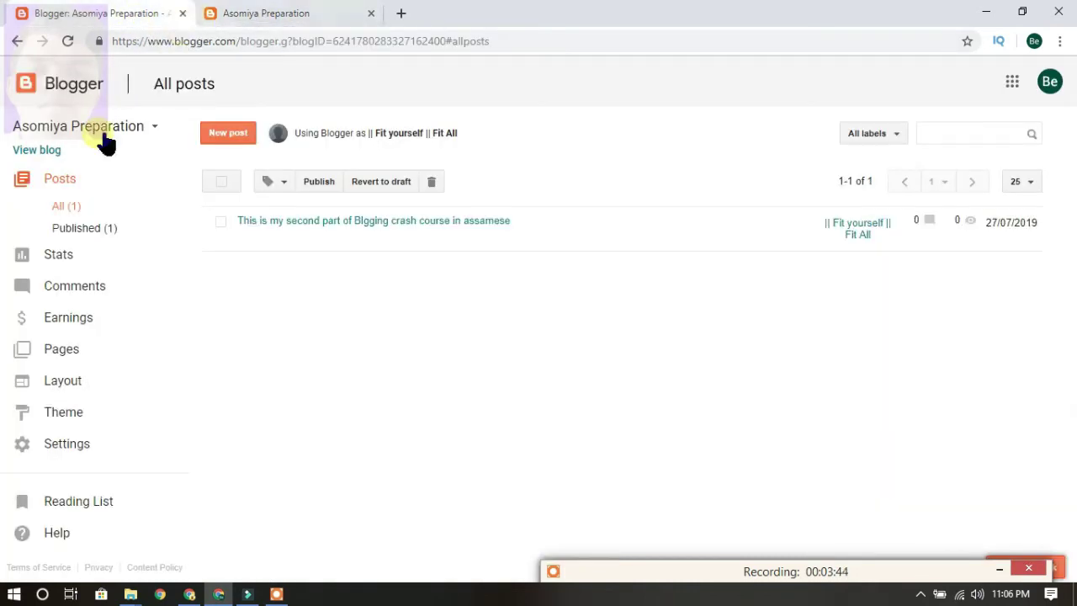
pyautogui.click(44, 151)
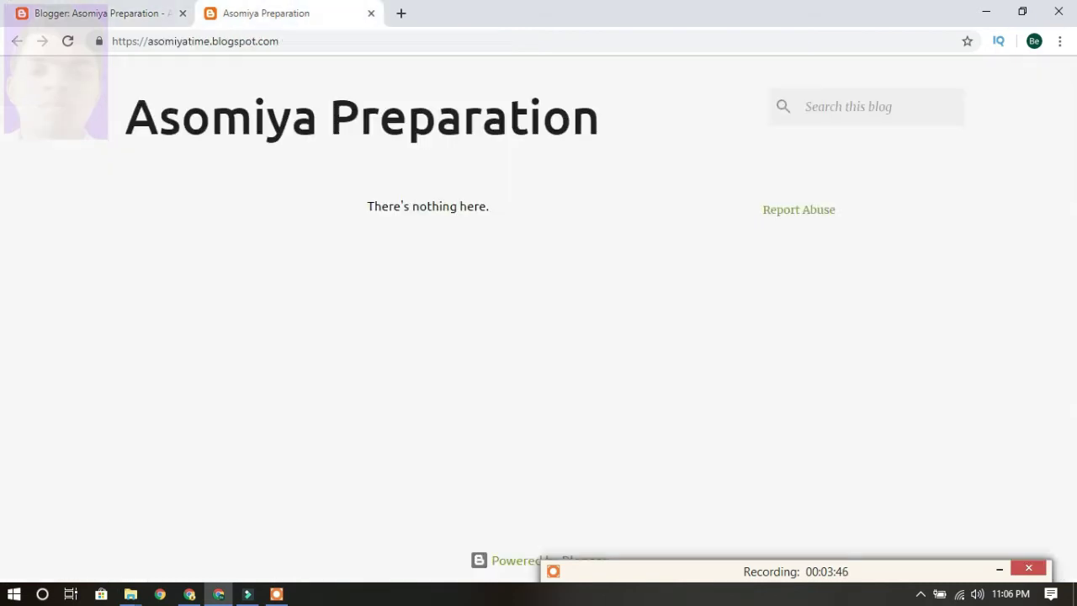
pyautogui.click(67, 40)
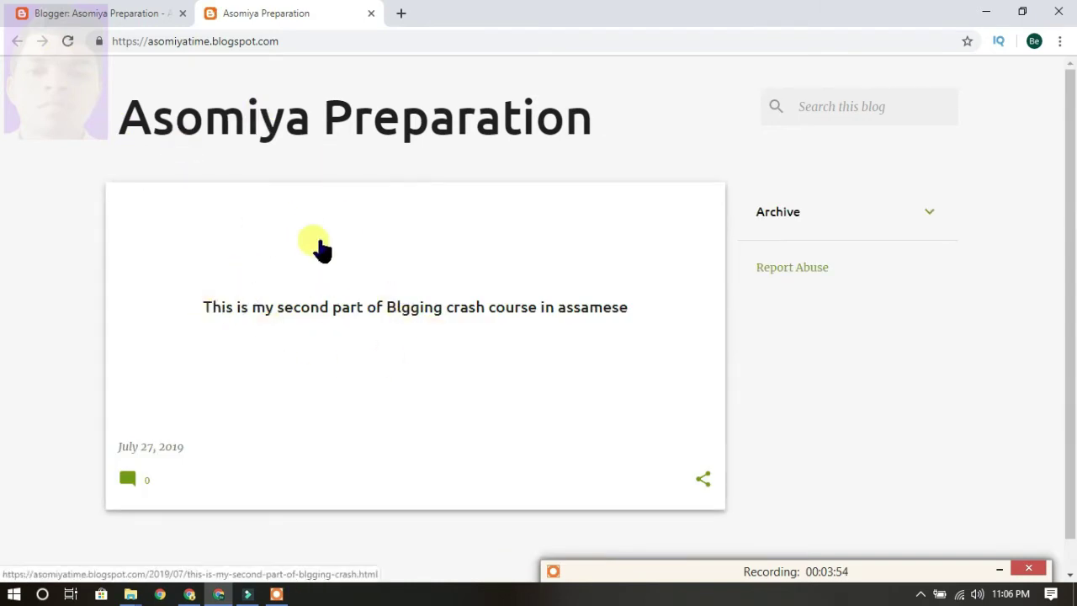
pyautogui.click(331, 301)
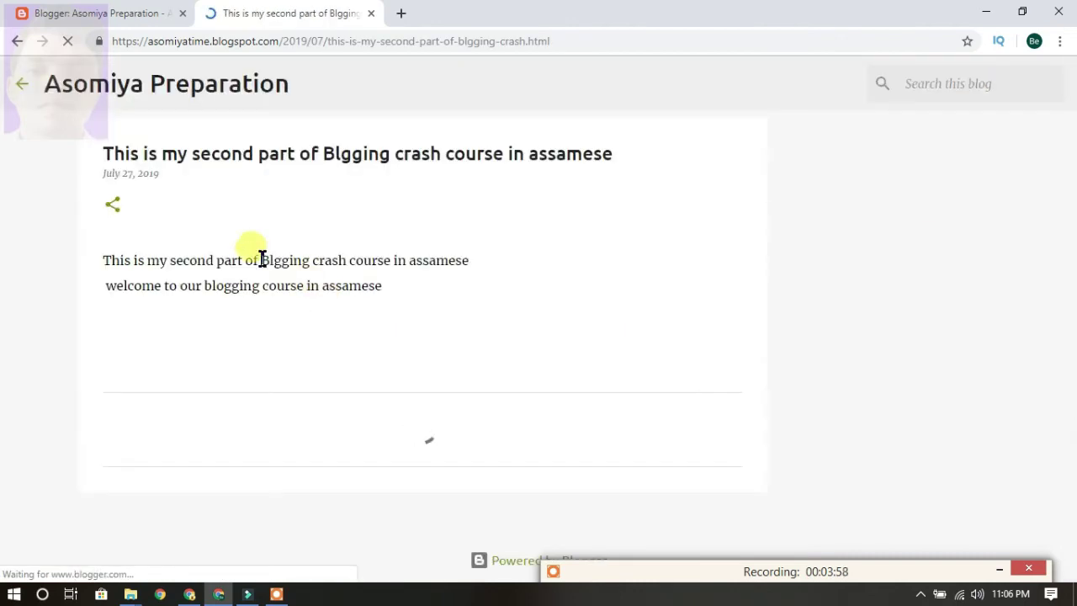
pyautogui.moveTo(384, 286); pyautogui.dragTo(101, 154)
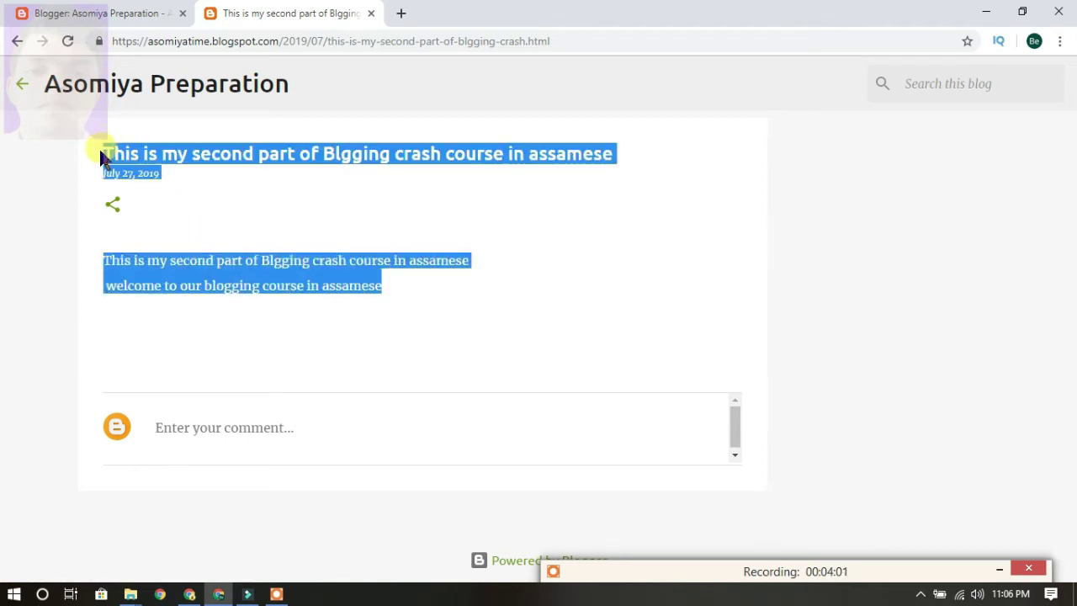
pyautogui.click(413, 228)
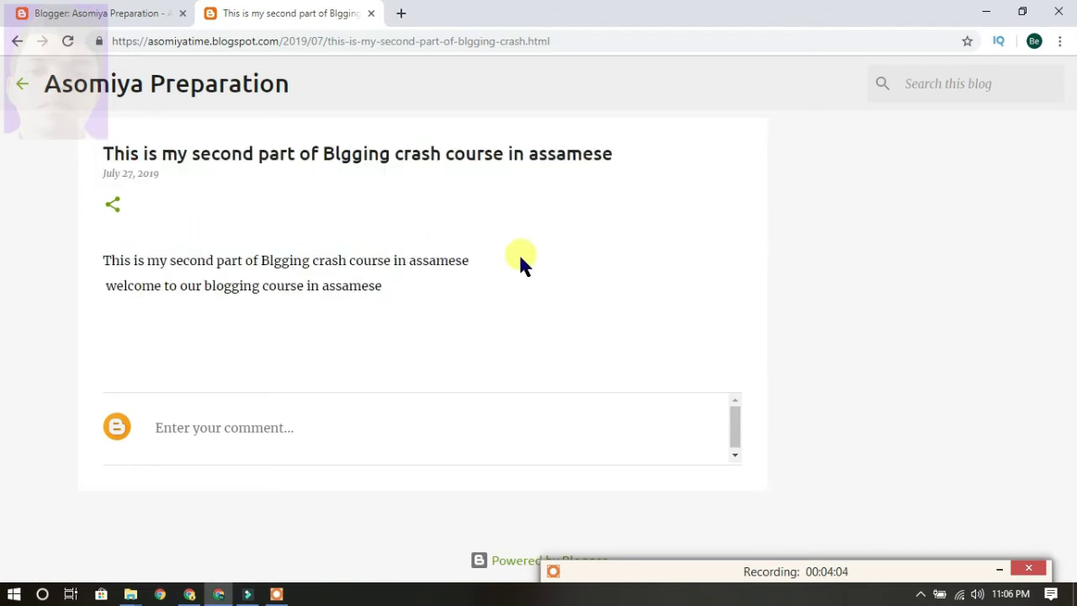